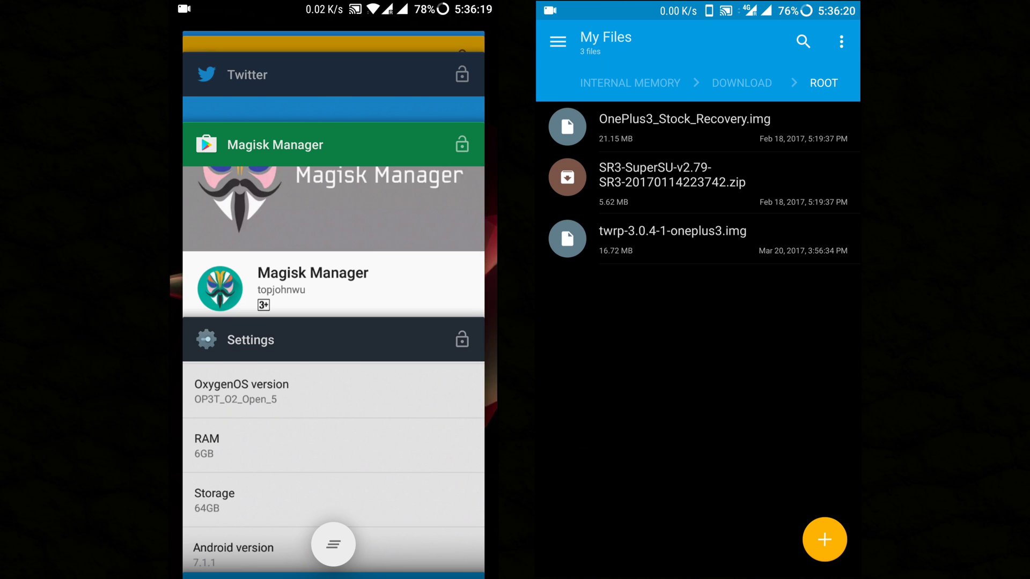
# - Reopen the Magisk Manager card from Recents on the left phone
pyautogui.click(334, 242)
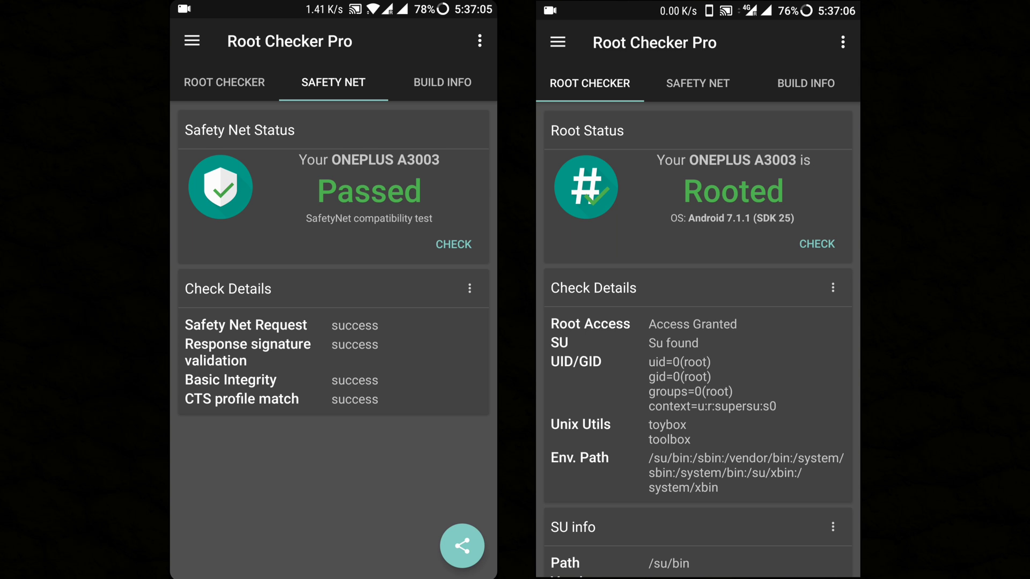
# - Switch the right phone's Root Checker Pro to the Safety Net results
pyautogui.click(698, 83)
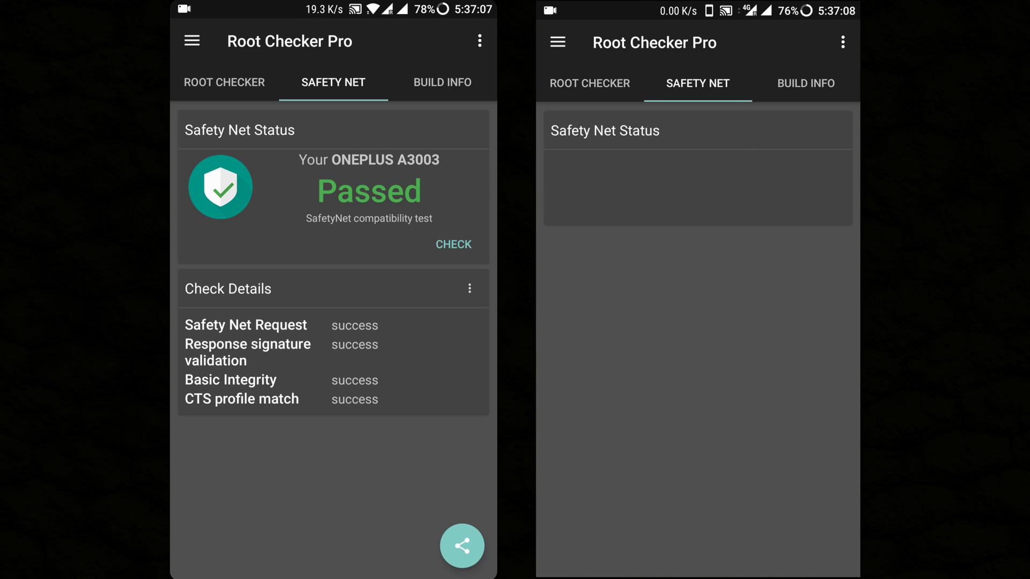